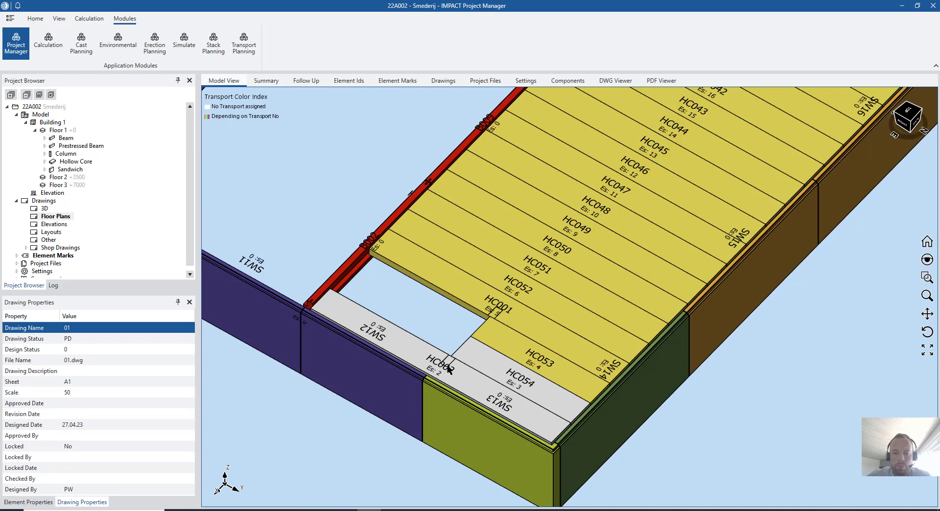
- Select slabs HC001 and HC002 and save the note 'Remember order Hanger' on both
scroll(449, 369, "up", 5)
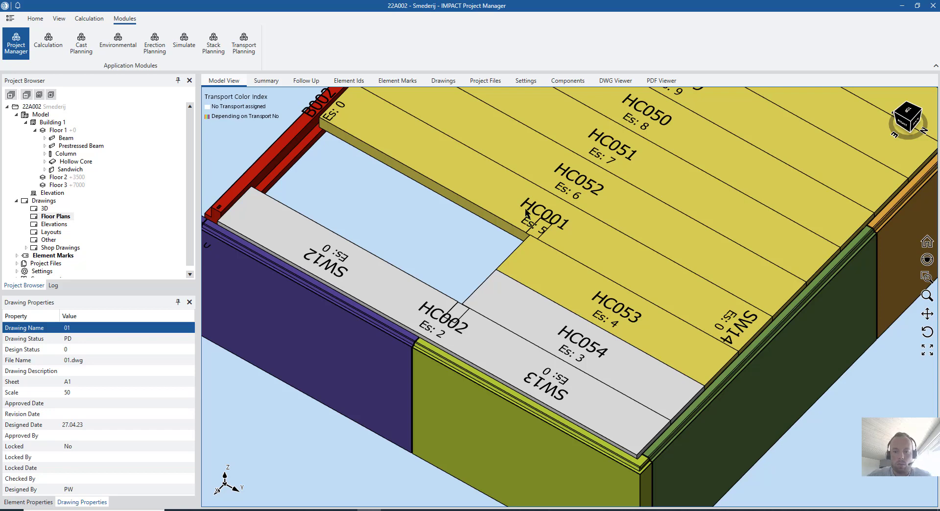
left_click(483, 195)
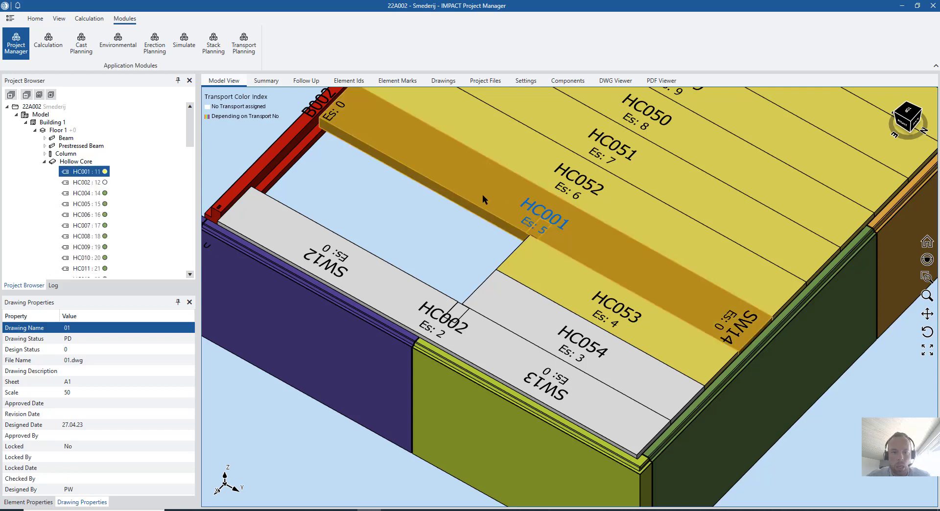
left_click(431, 292, "ctrl")
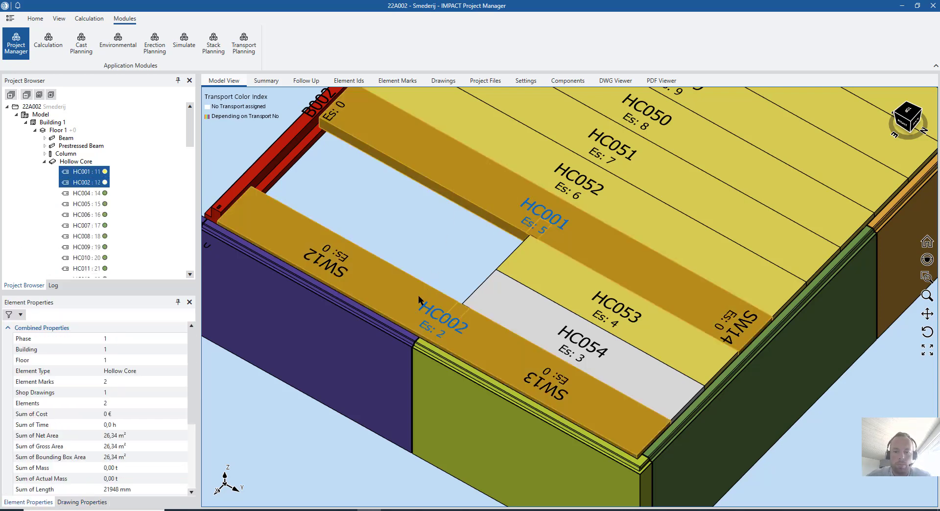
right_click(420, 300)
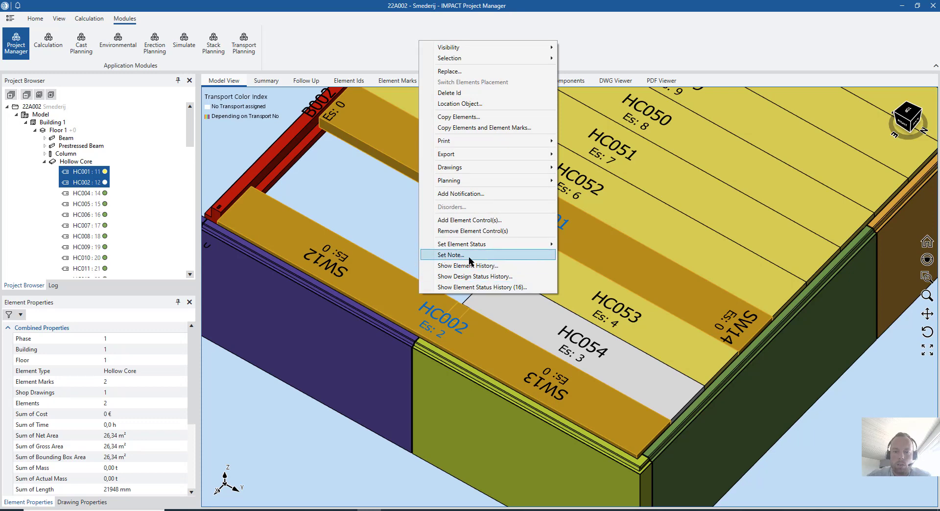
left_click(462, 254)
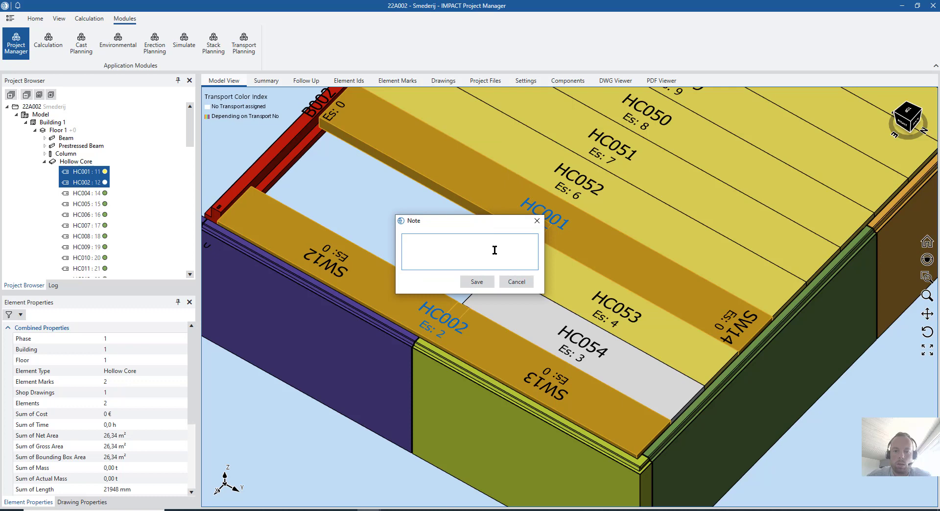
type("Re")
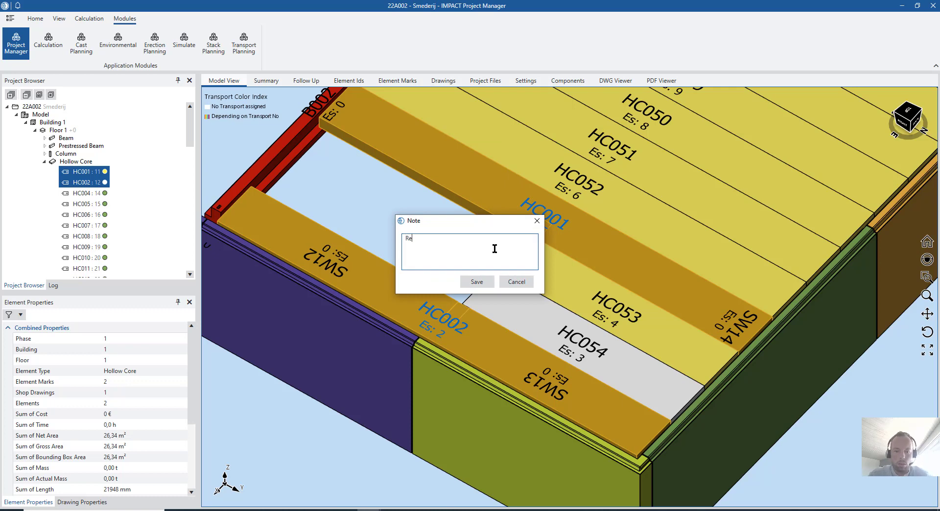
type("member order Hanger")
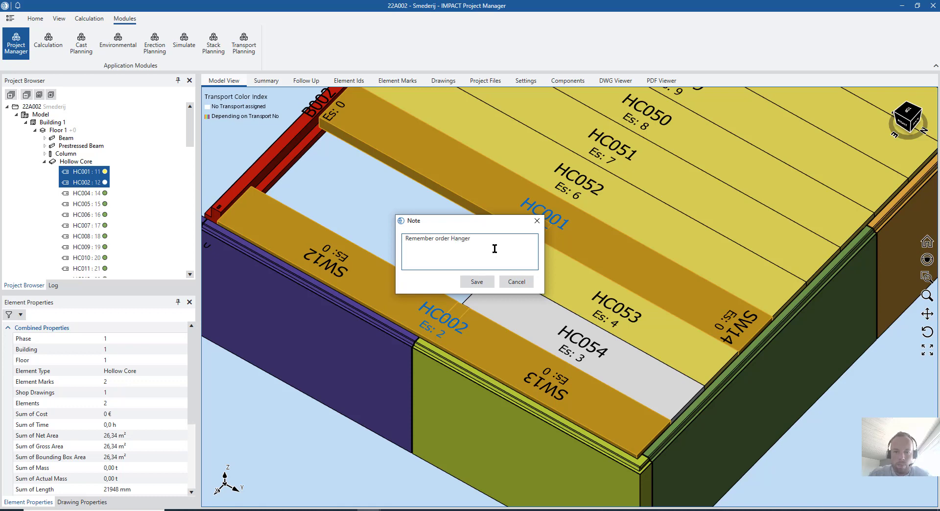
left_click(477, 282)
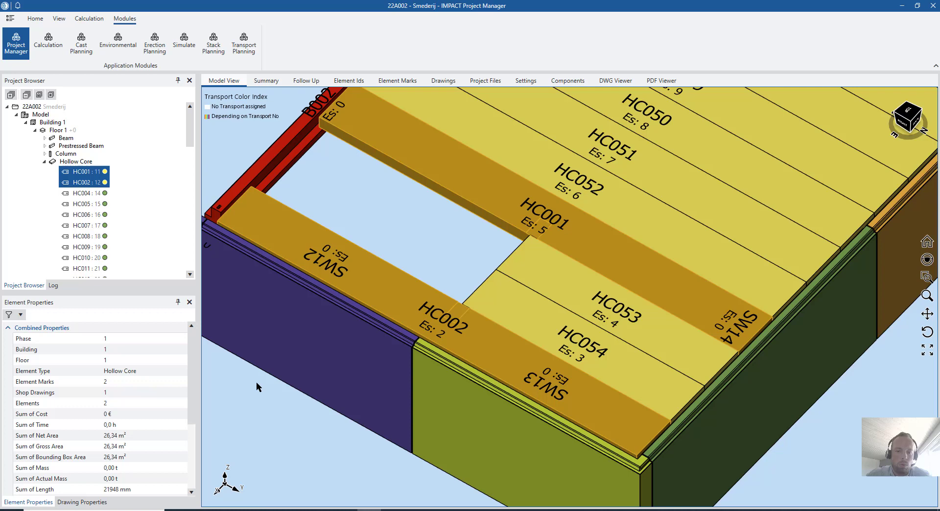
left_click(205, 345)
left_click_drag(199, 286, 381, 279)
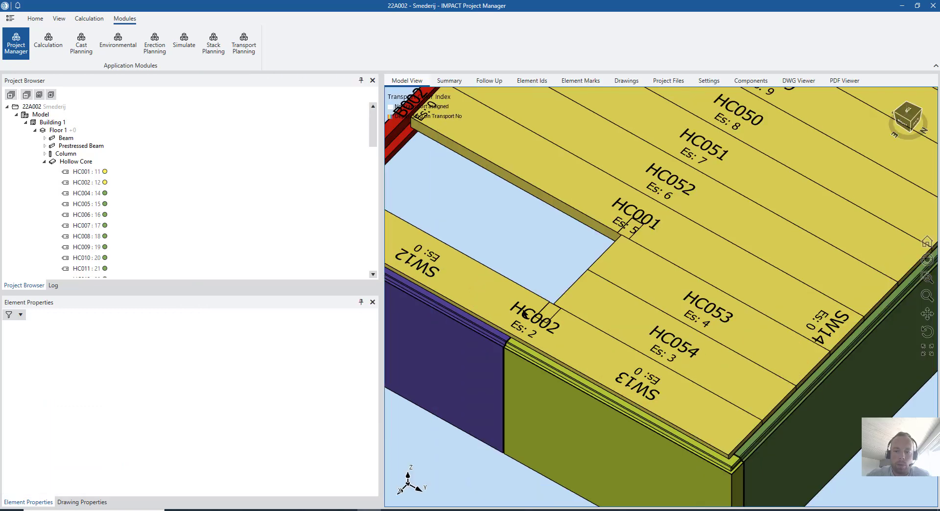
left_click(518, 307)
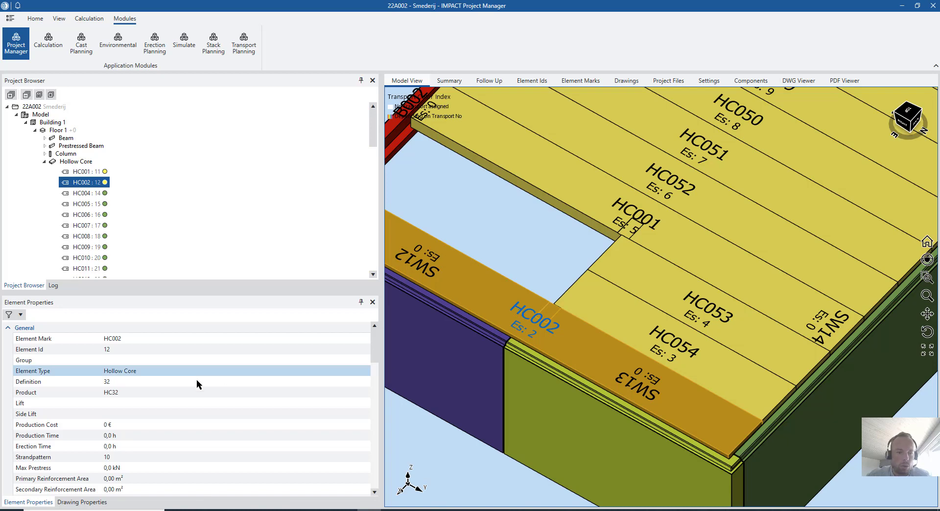
scroll(176, 393, "down", 4)
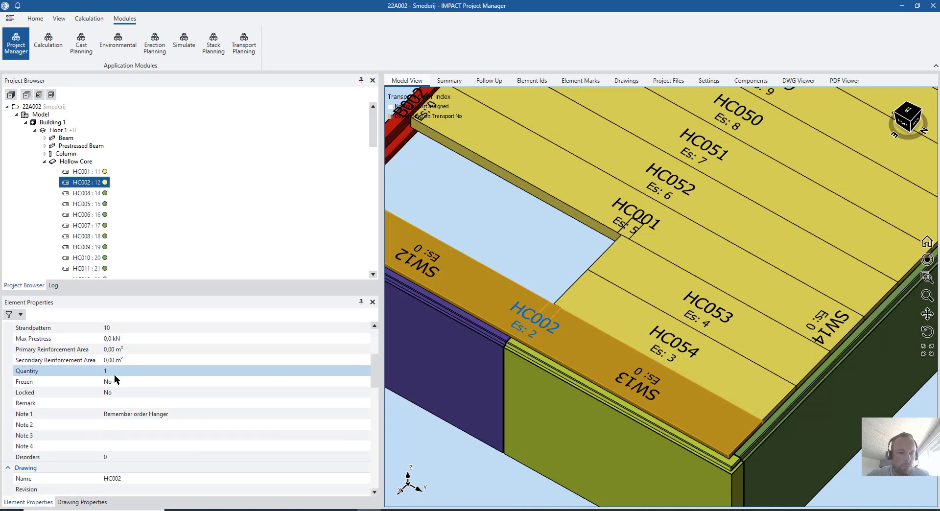
scroll(118, 376, "down", 2)
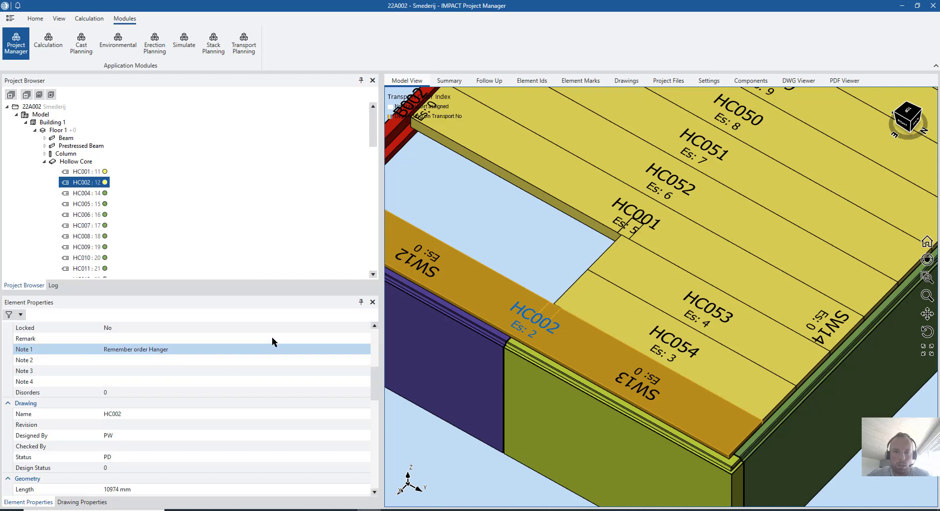
left_click_drag(382, 264, 136, 262)
left_click(369, 249)
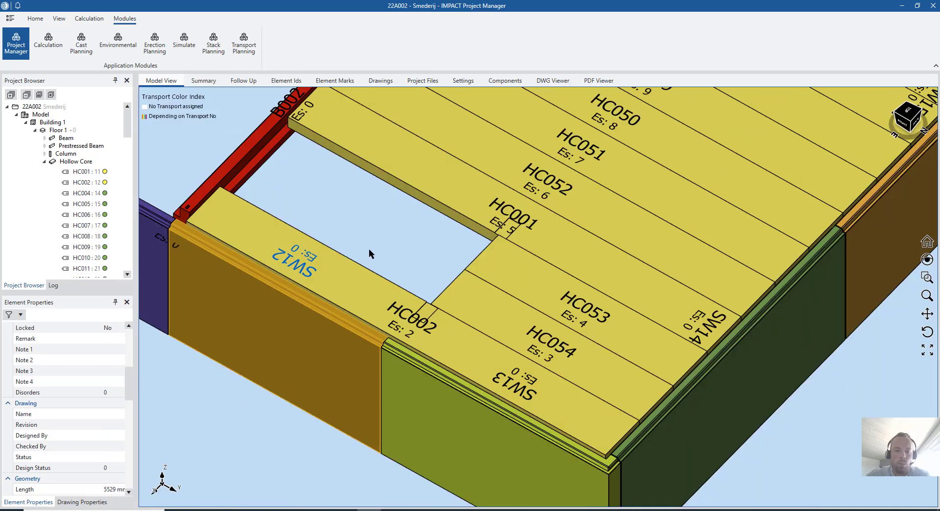
scroll(369, 248, "down", 2)
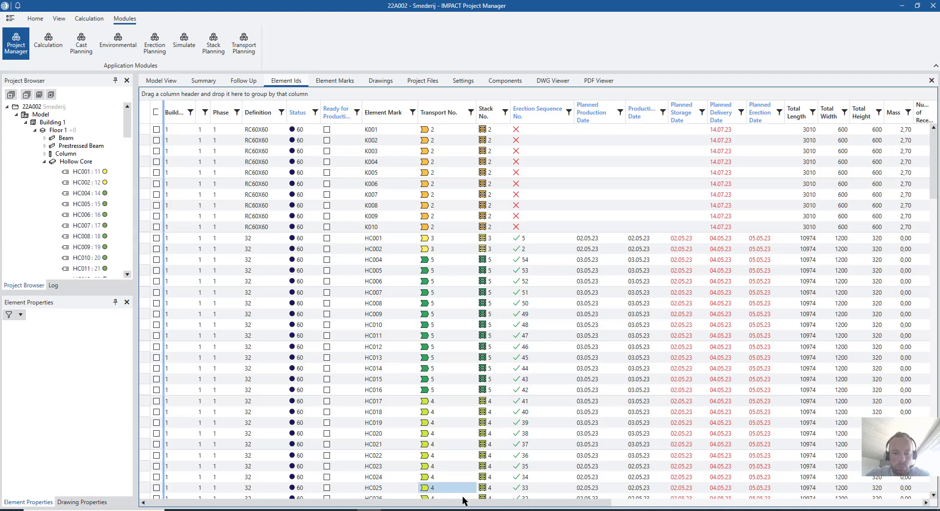
- Widen Note 1 to show 'Remember order Hanger' for HC001 and HC002, then return to Model View
left_click_drag(463, 504, 661, 503)
left_click_drag(711, 112, 754, 112)
left_click_drag(147, 238, 145, 249)
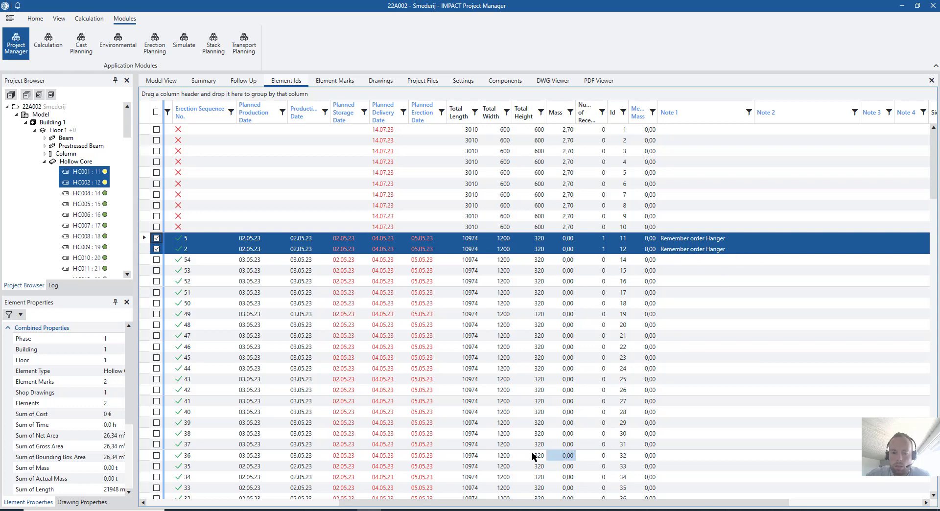
left_click_drag(527, 505, 271, 507)
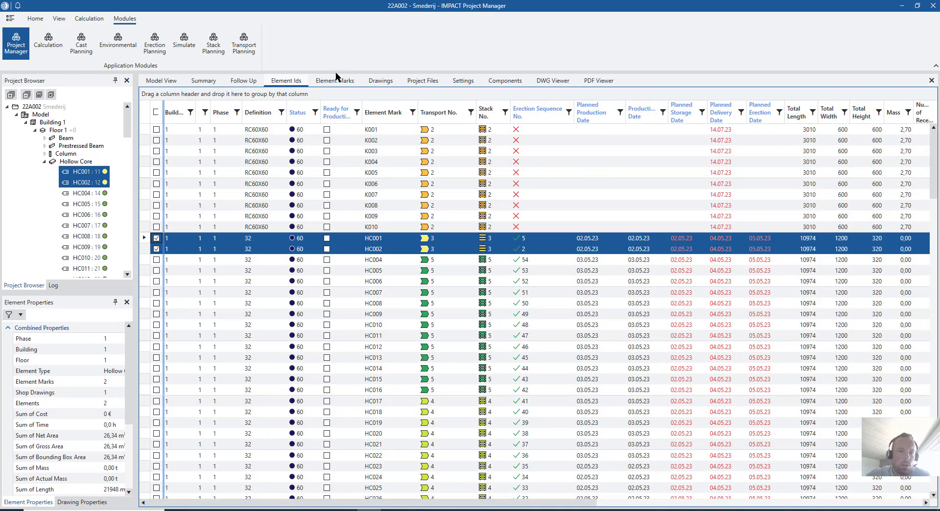
left_click(172, 81)
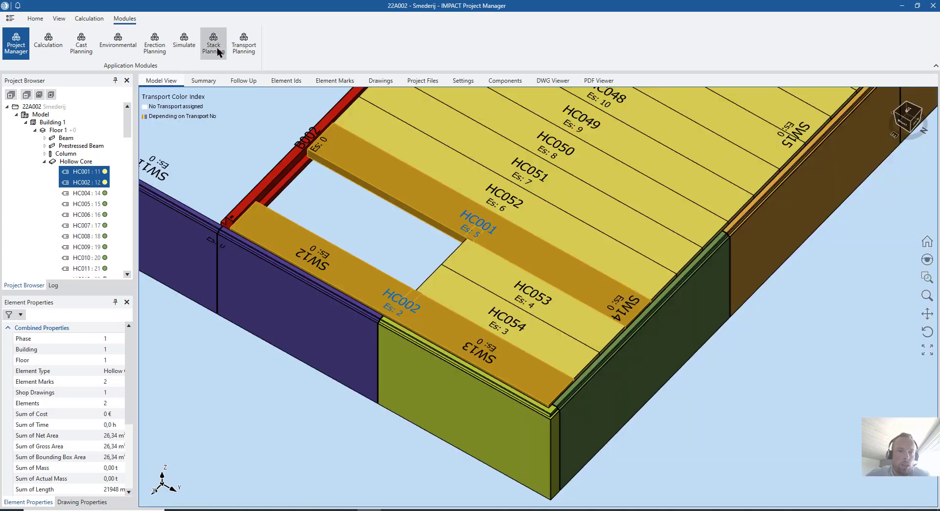
- Open Transport Planning and select HC001 alone to show its transport
left_click(238, 36)
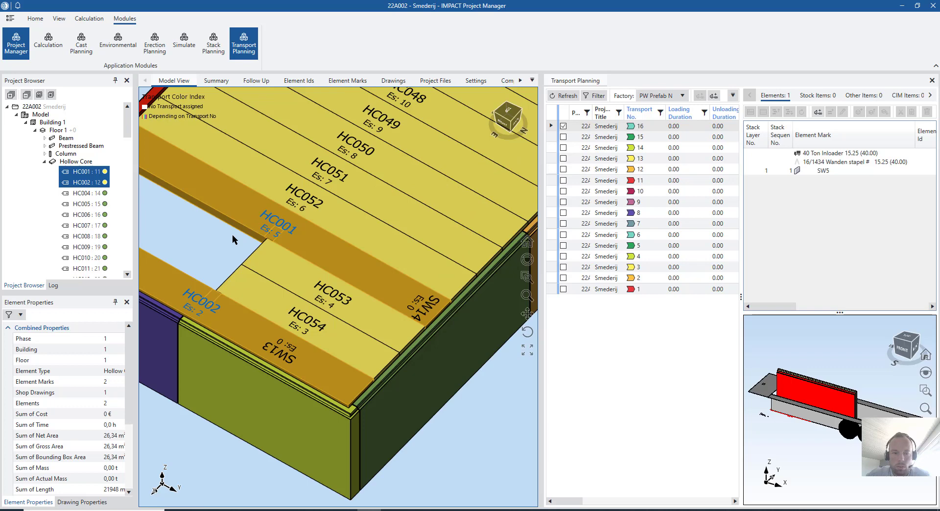
left_click(207, 231)
left_click(233, 213)
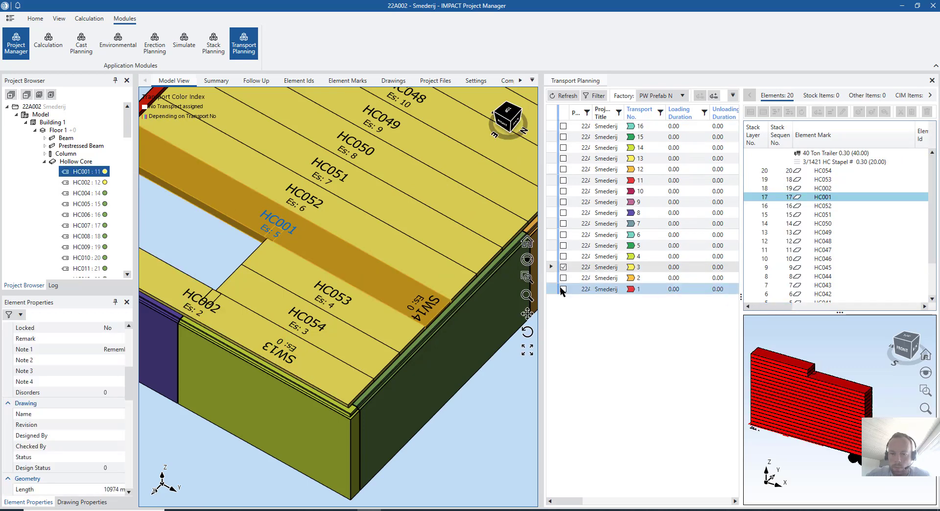
- Enlarge the transport elements list and widen its Note 1 and Note 2 columns
left_click_drag(540, 289, 272, 291)
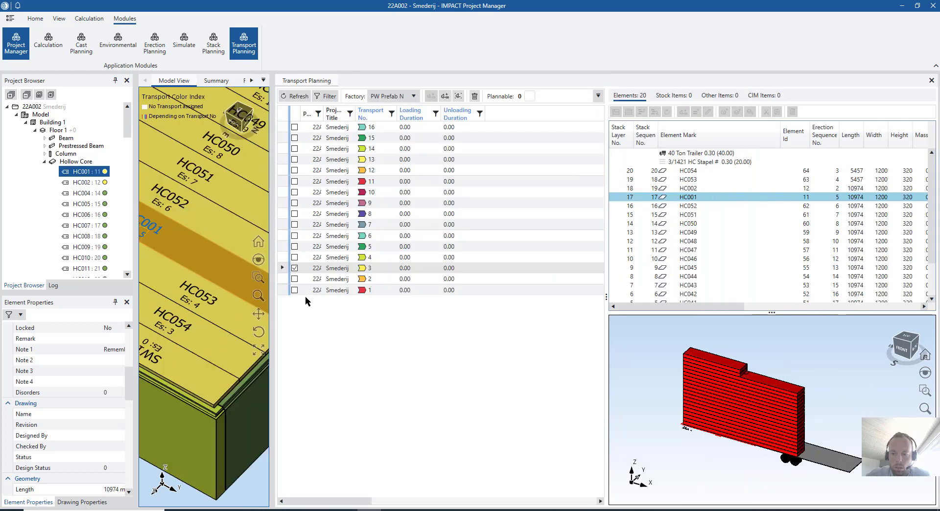
left_click_drag(607, 289, 395, 292)
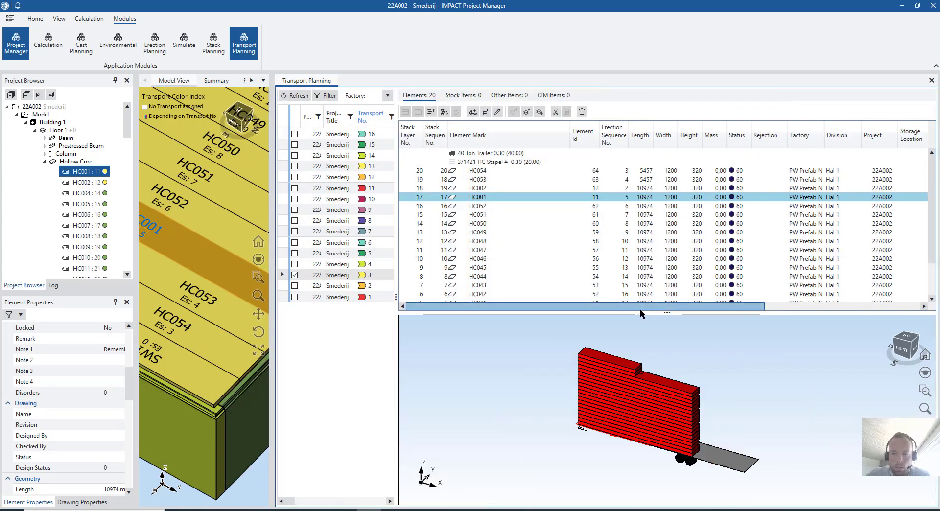
left_click_drag(640, 309, 847, 307)
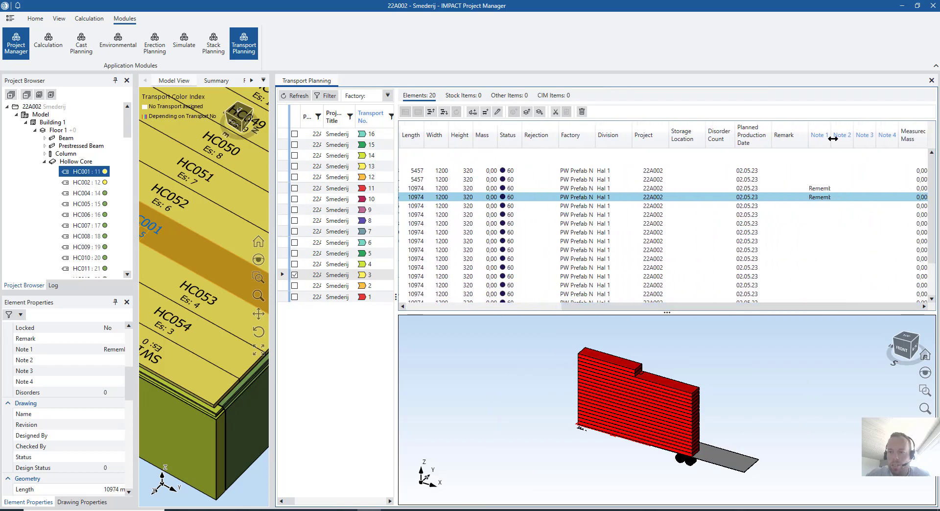
left_click_drag(852, 141, 892, 186)
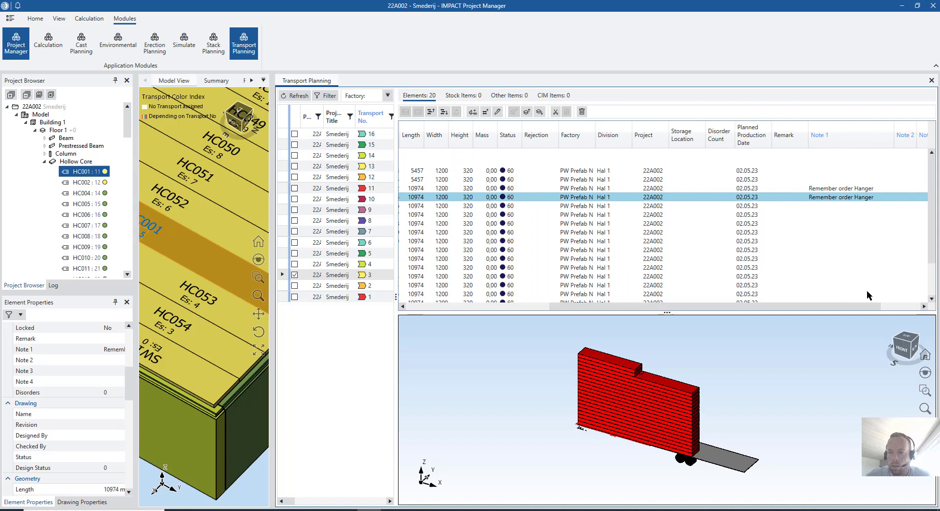
left_click_drag(851, 313, 888, 307)
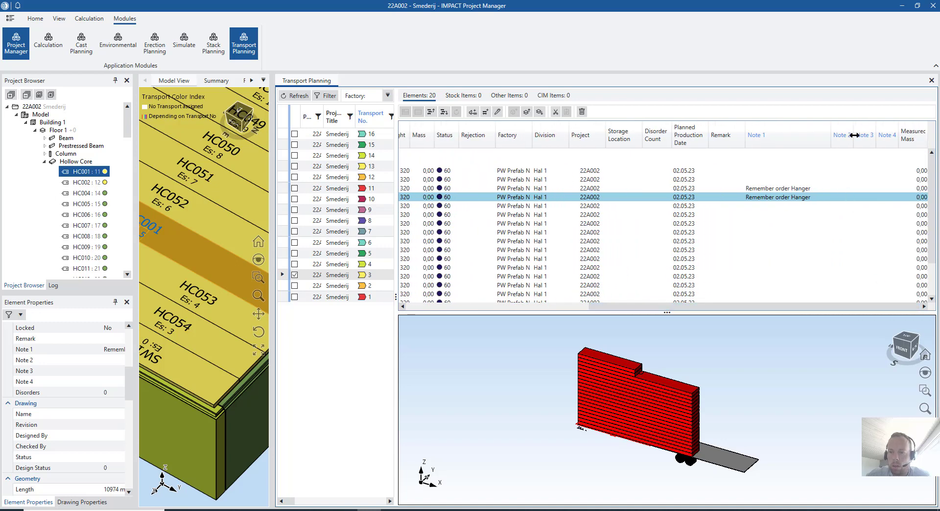
left_click_drag(832, 133, 811, 135)
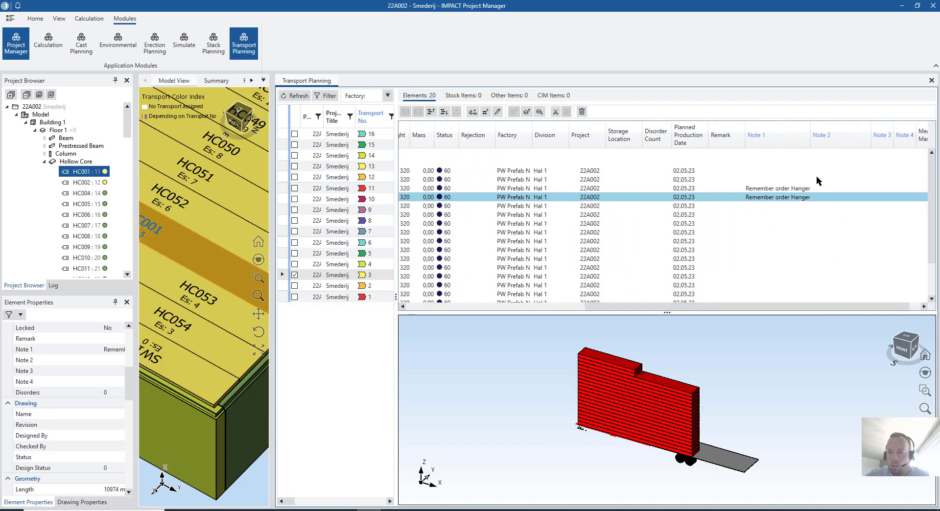
- Enter 'Orderet' as Note 2 for HC002 and HC001 and save
left_click(823, 188)
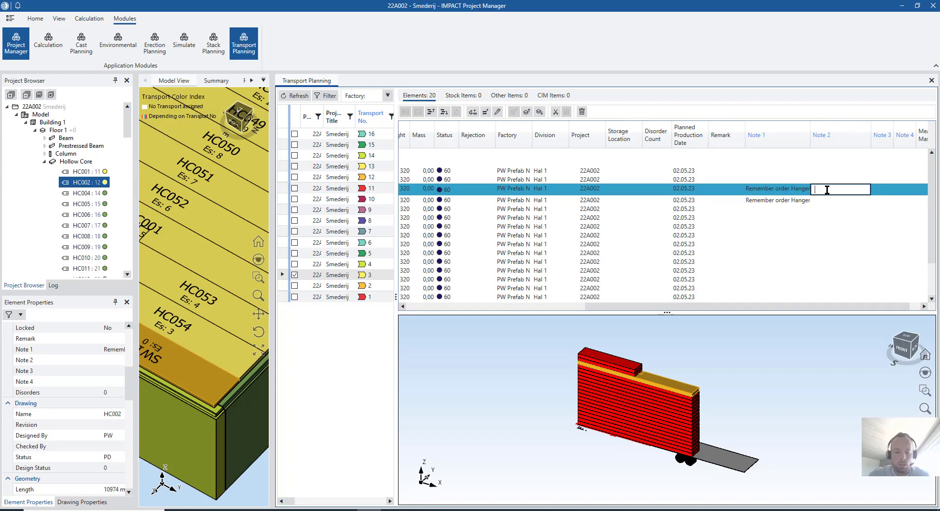
type("Orderet")
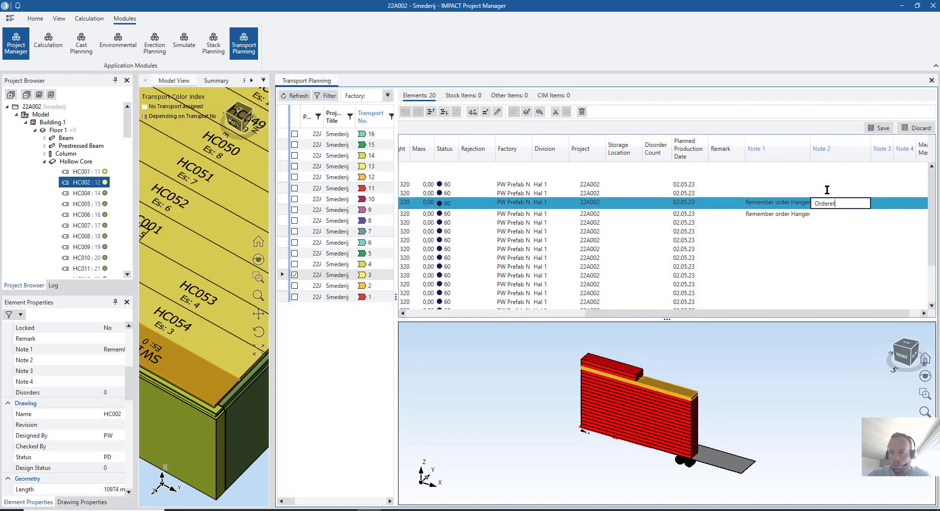
left_click(825, 212)
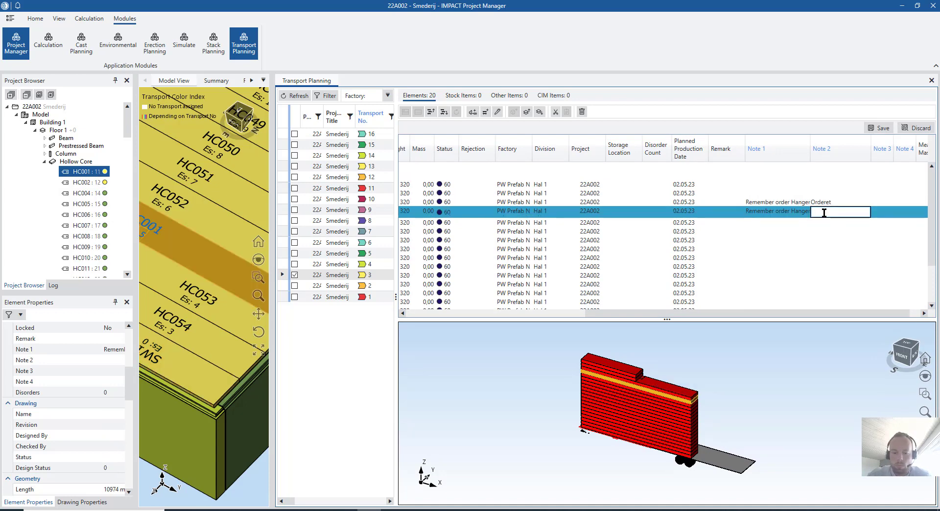
type("Orderet")
left_click(878, 128)
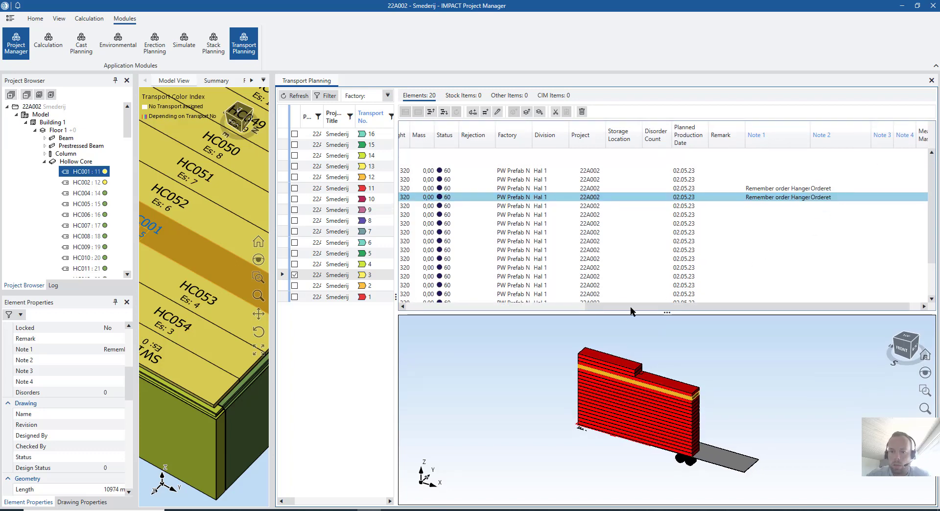
left_click_drag(605, 307, 801, 295)
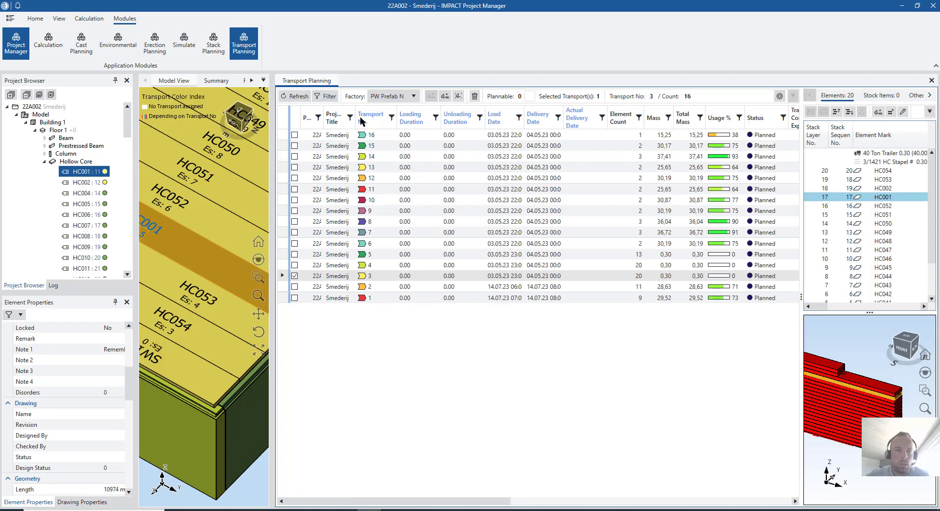
- Close Transport Planning and check HC001's saved notes in the Element Ids list
left_click(251, 40)
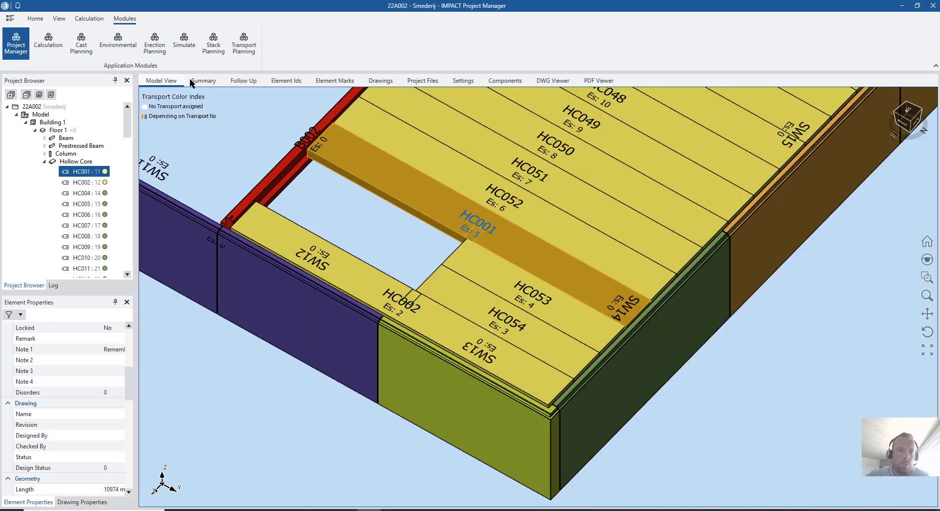
left_click(290, 80)
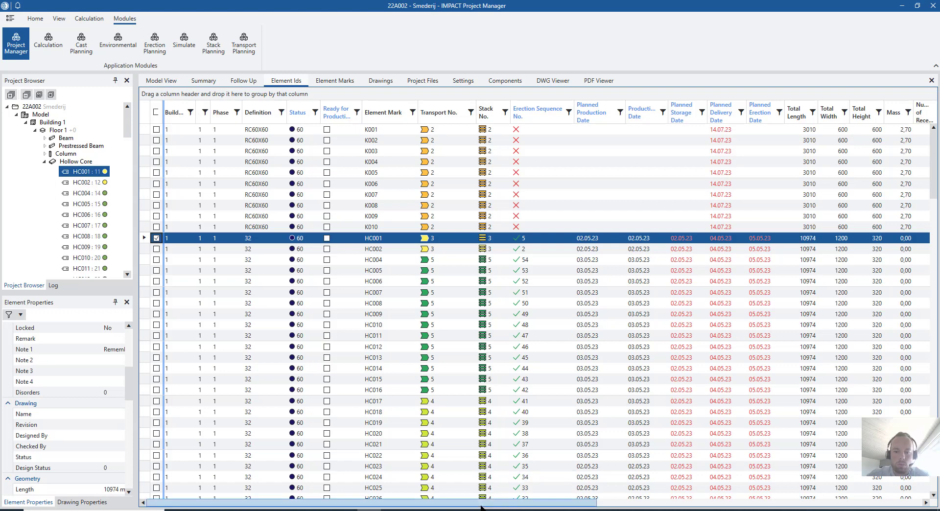
left_click_drag(483, 507, 688, 506)
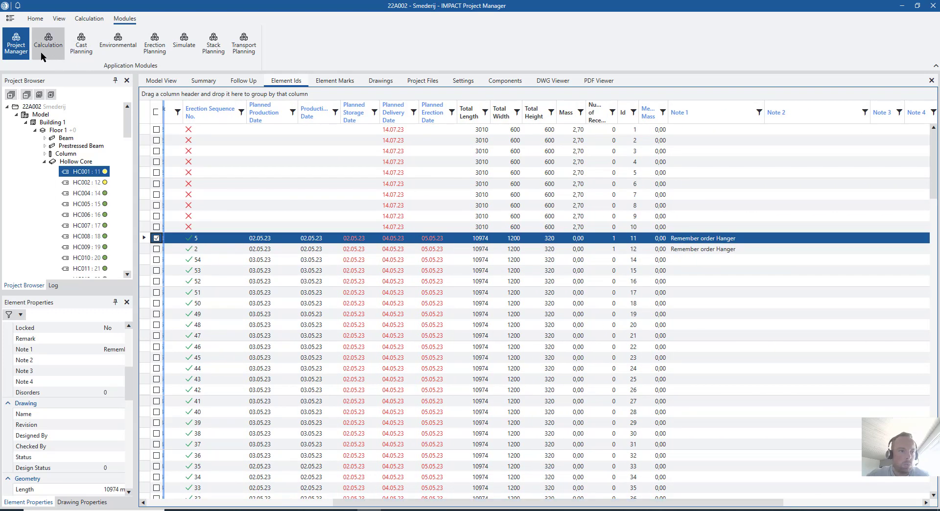
left_click(35, 19)
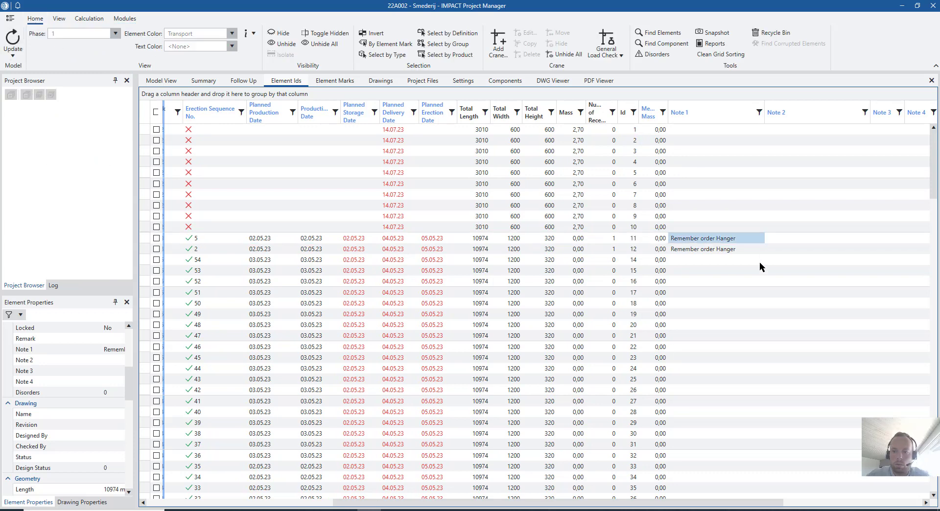
left_click(777, 239)
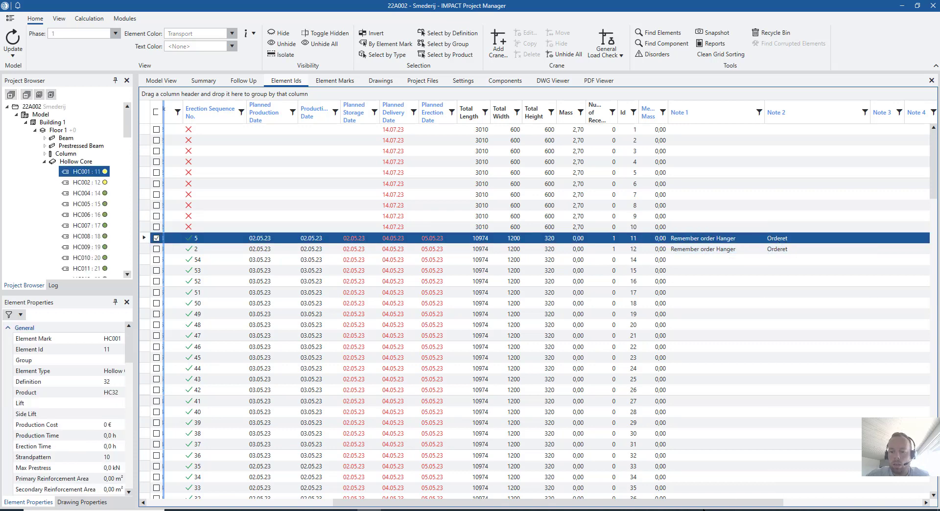
left_click_drag(738, 504, 770, 505)
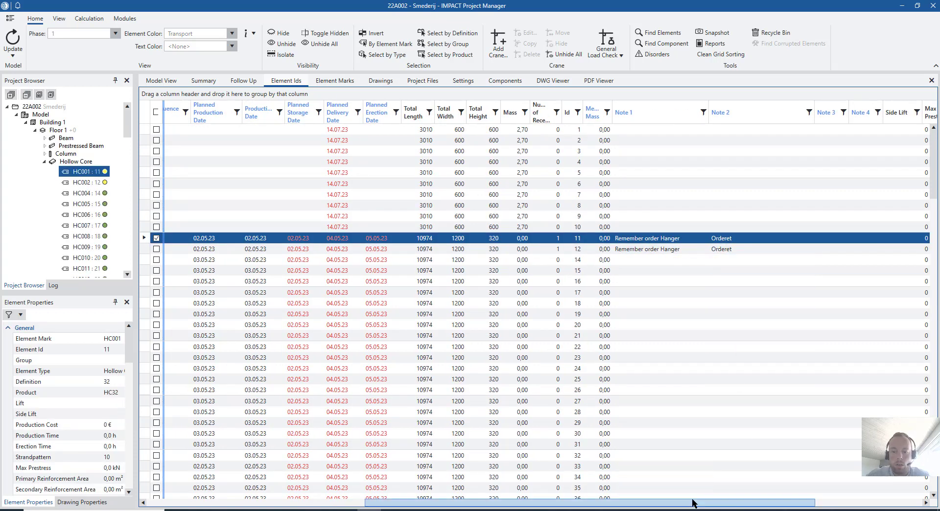
left_click_drag(692, 504, 225, 504)
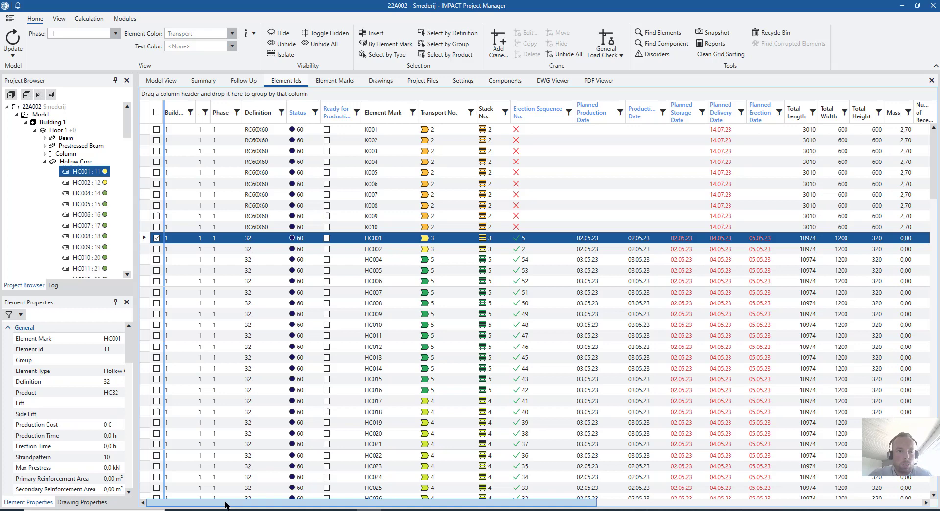
- Open Cast Planning and use Find Element on HC002 to show its Hal 1 cast for 02.05.23
left_click(133, 19)
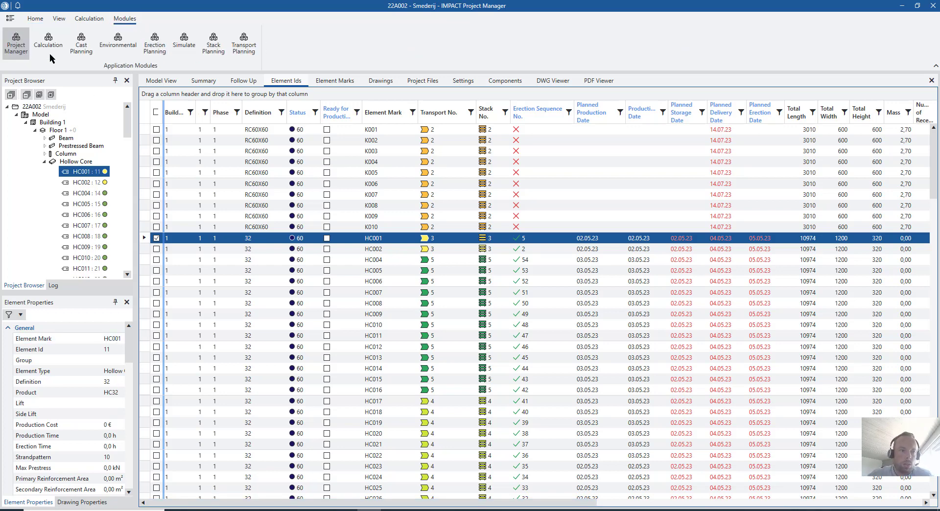
left_click(81, 45)
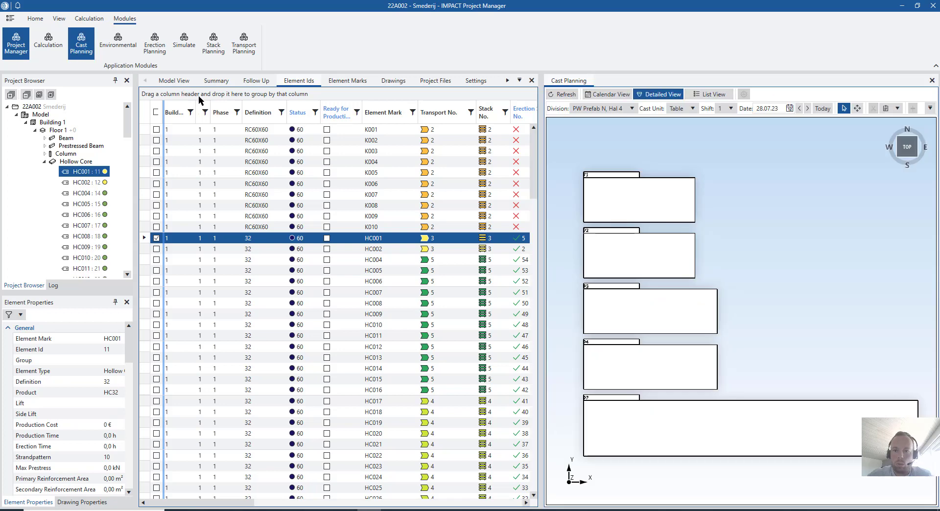
left_click(146, 250)
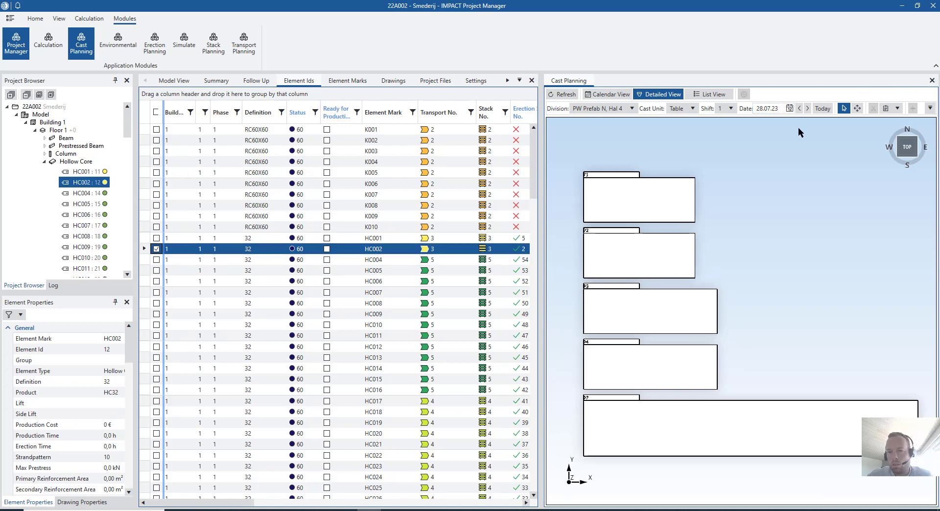
left_click(930, 109)
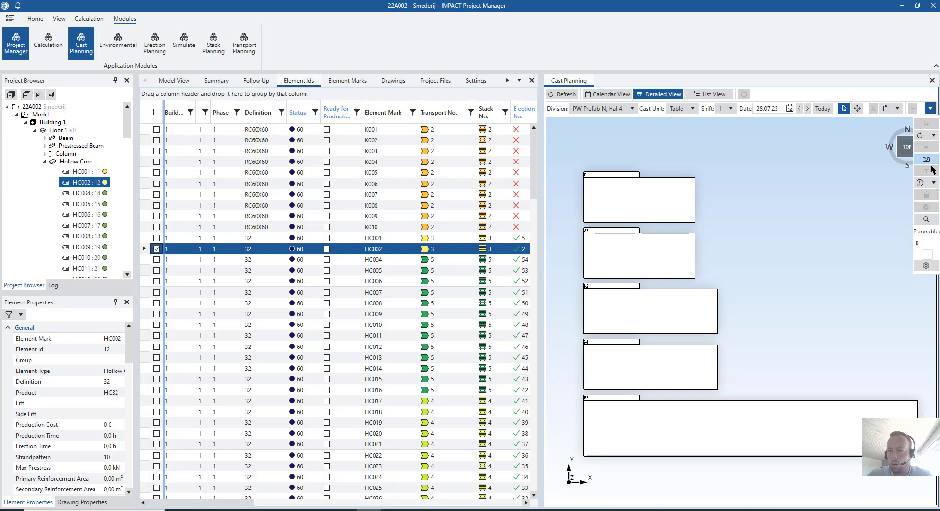
left_click(925, 220)
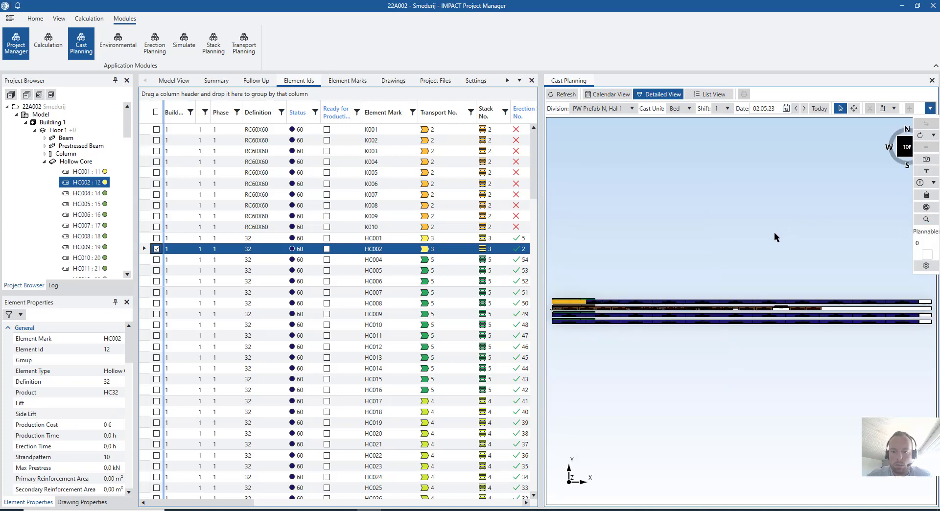
left_click(544, 229)
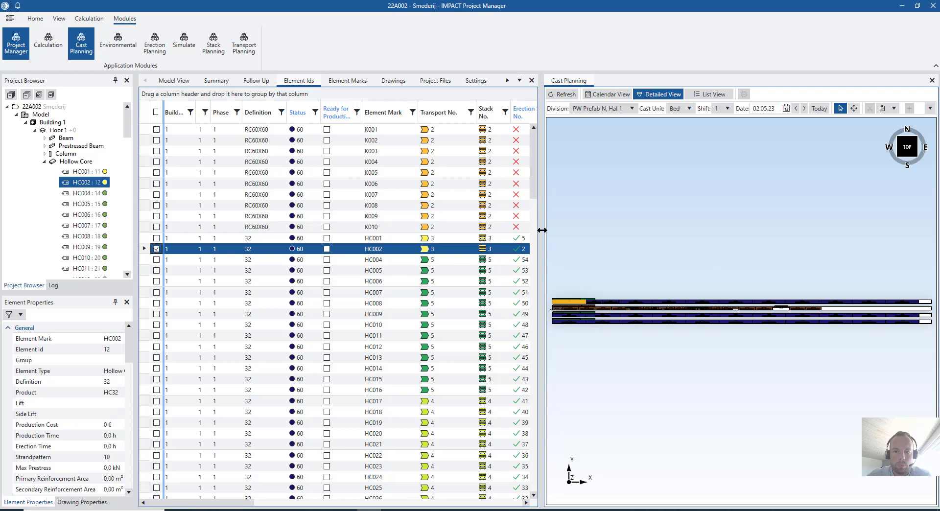
left_click_drag(538, 229, 308, 248)
scroll(457, 290, "up", 6)
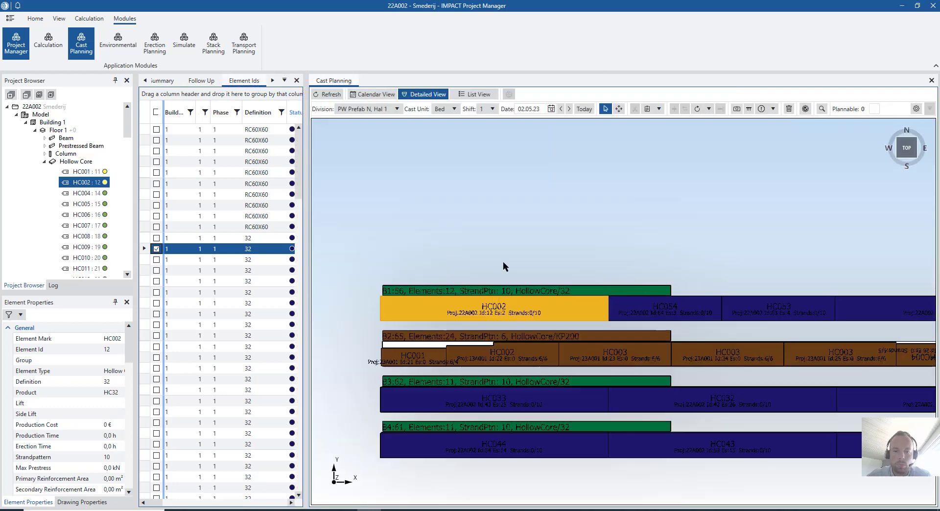
left_click(508, 254)
scroll(533, 299, "up", 2)
scroll(533, 299, "down", 3)
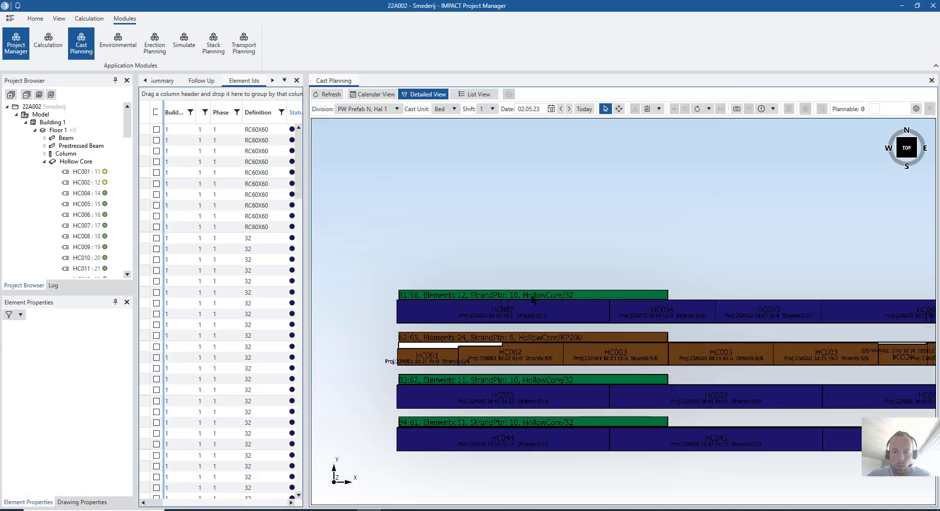
right_click(515, 299)
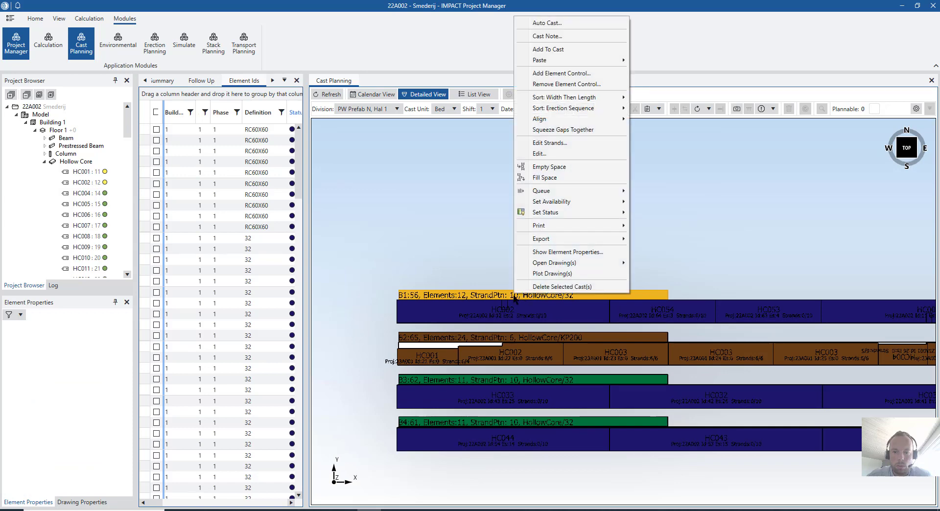
mouse_move(578, 210)
left_click(648, 224)
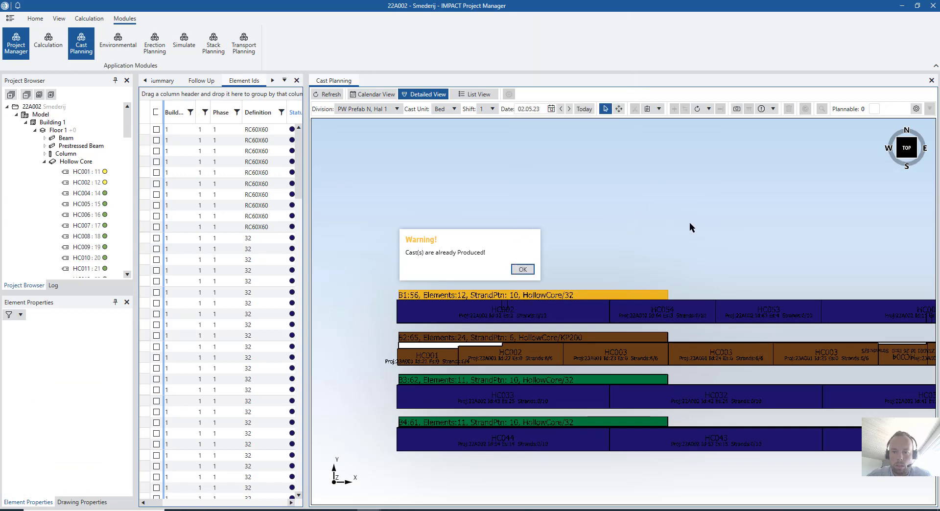
left_click(525, 270)
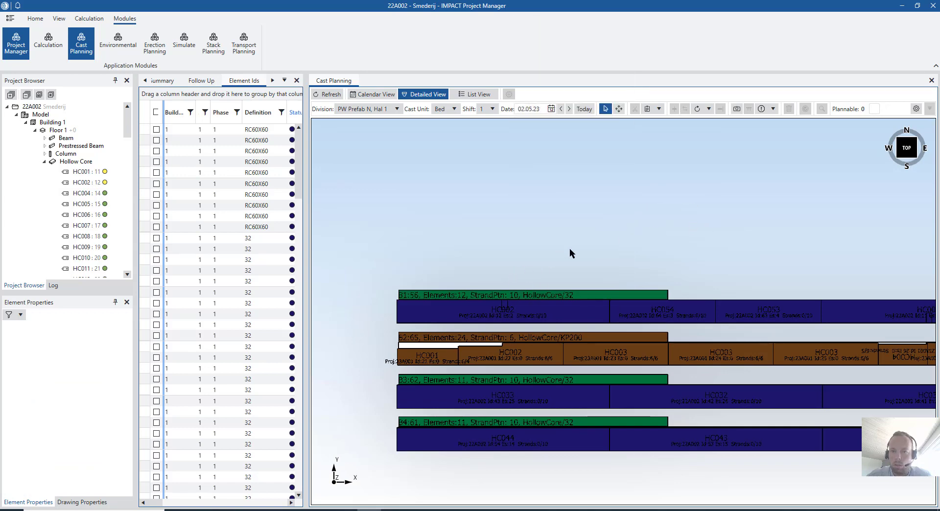
left_click(551, 302)
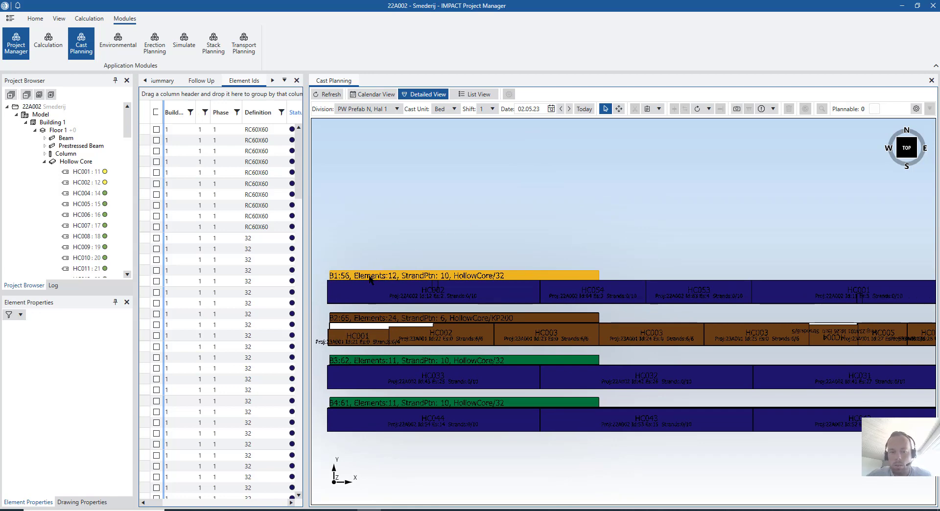
- Add the cast note 'No errors - keep an eye at the first slabs' to B1, then switch to List View
right_click(371, 276)
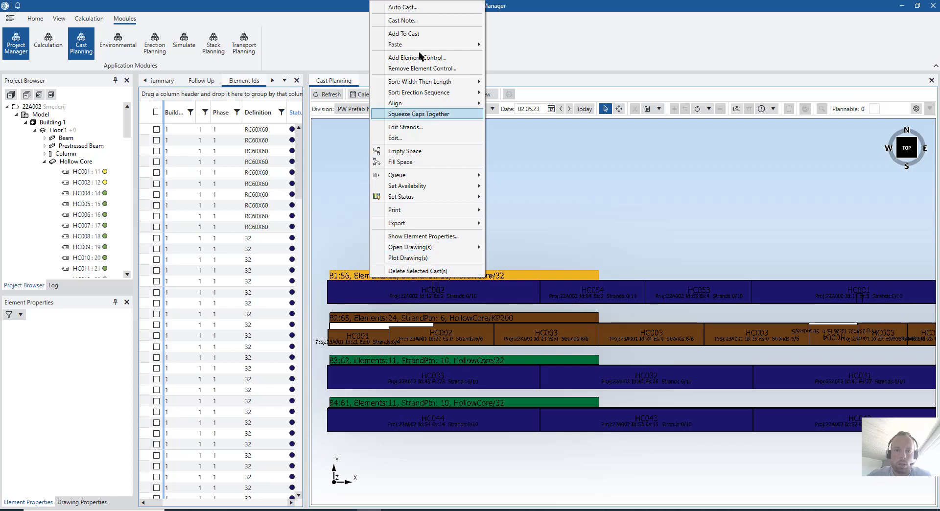
left_click(402, 20)
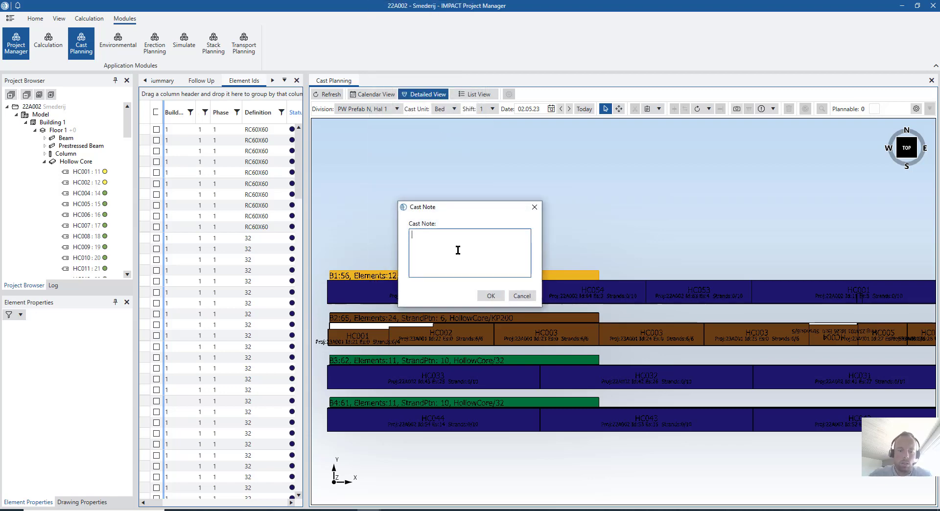
type("No errors")
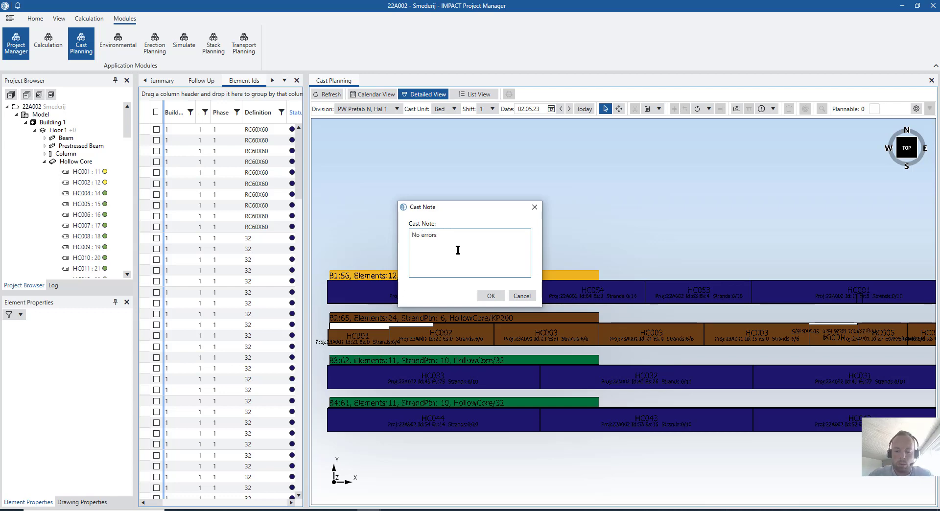
type(" - keep an")
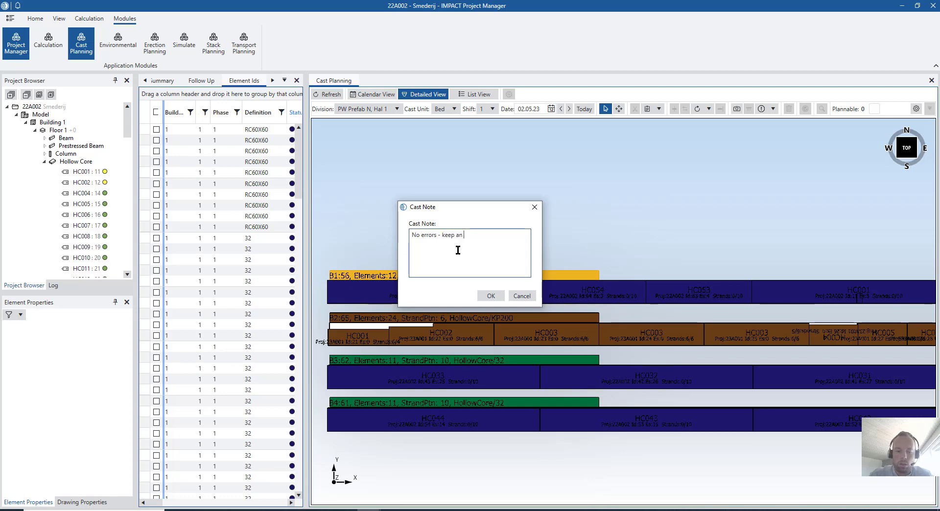
type(" eye at ")
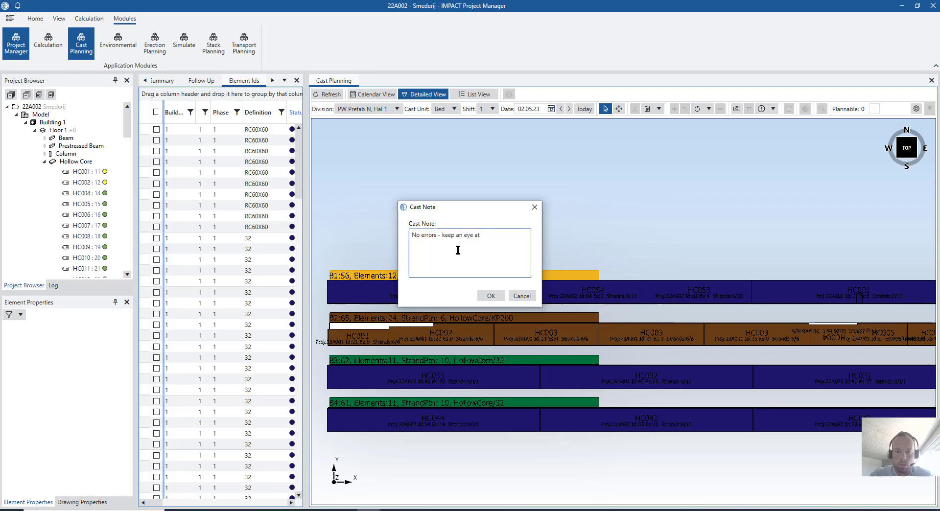
type("the first")
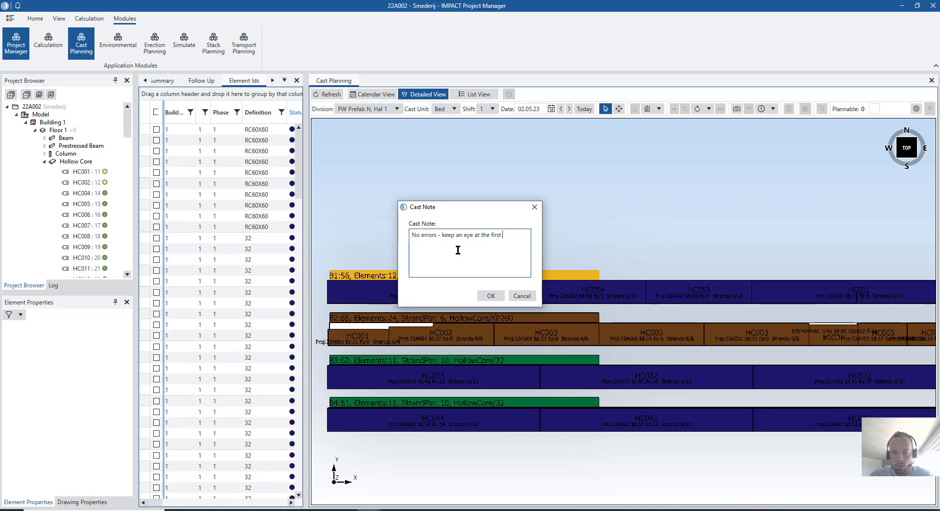
type(" slabs")
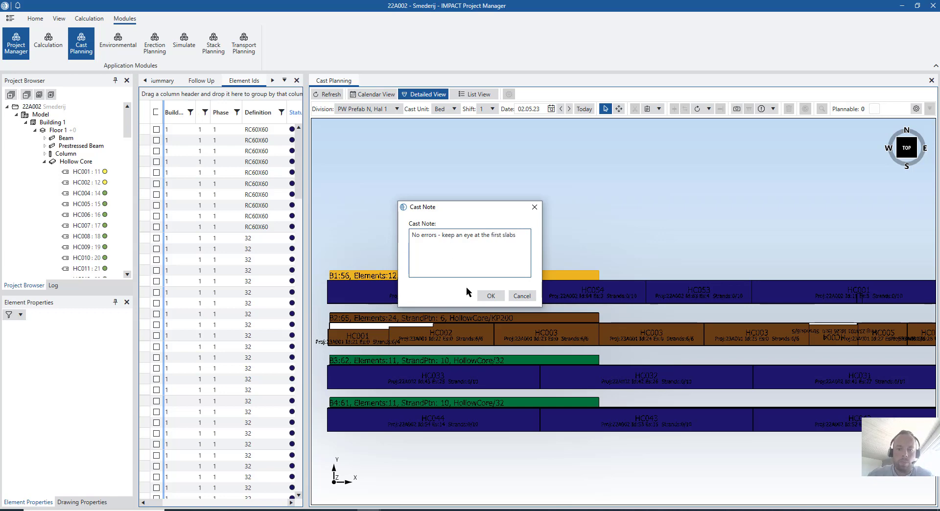
left_click(492, 295)
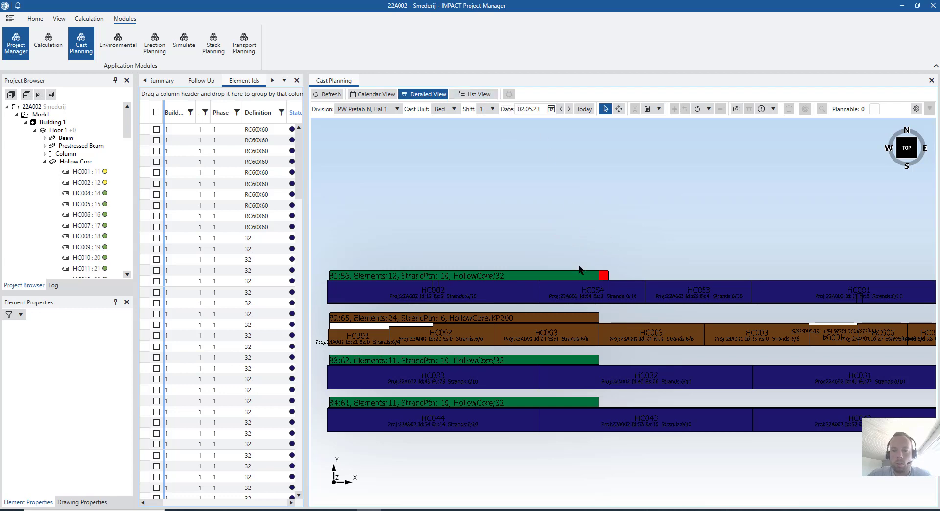
left_click(475, 95)
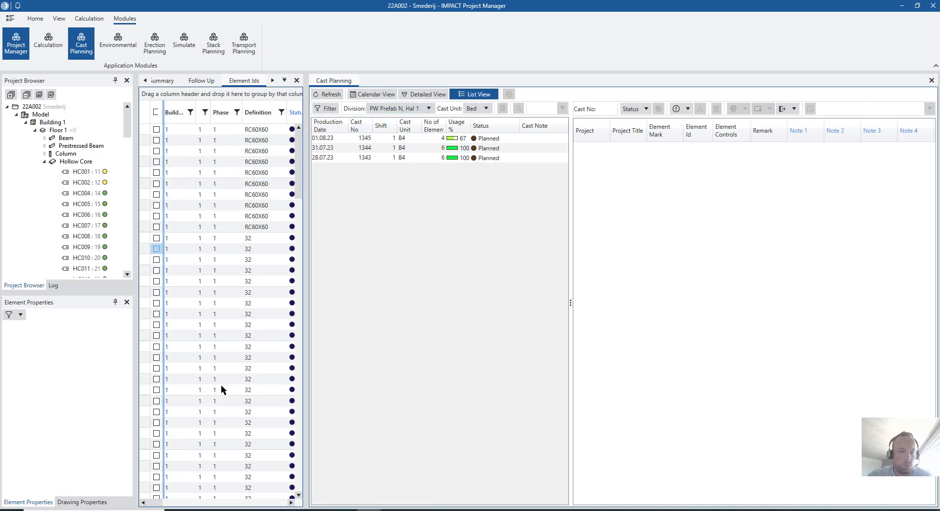
- Find produced cast 56 containing HC001 and widen the Cast Note column to show the full note
left_click_drag(310, 393, 485, 389)
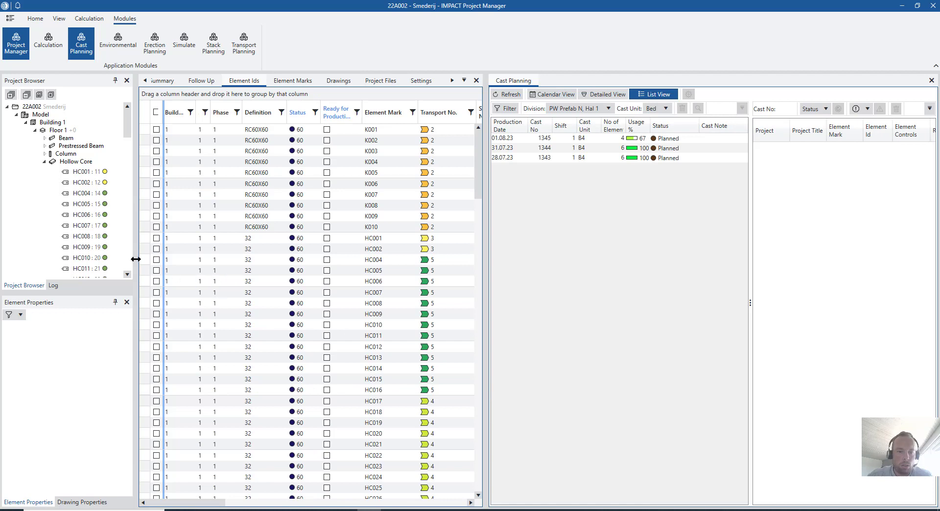
left_click(144, 238)
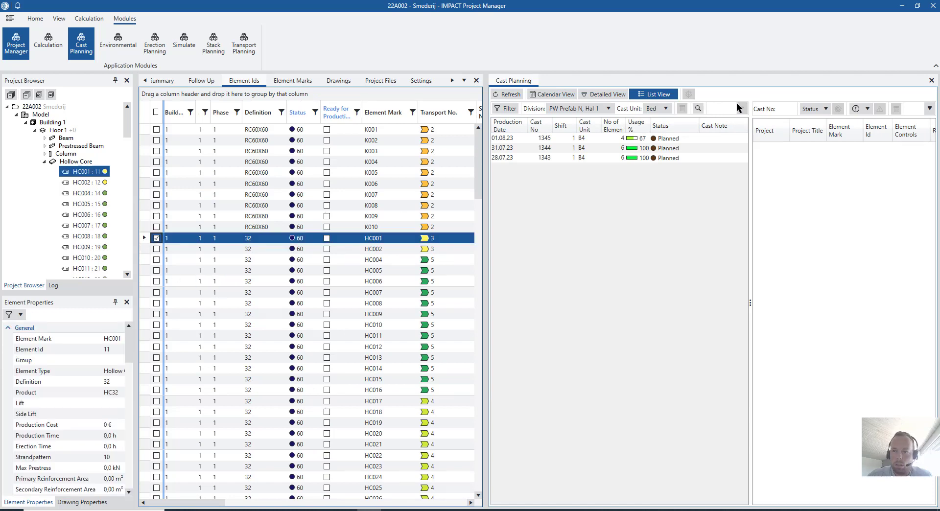
left_click(698, 109)
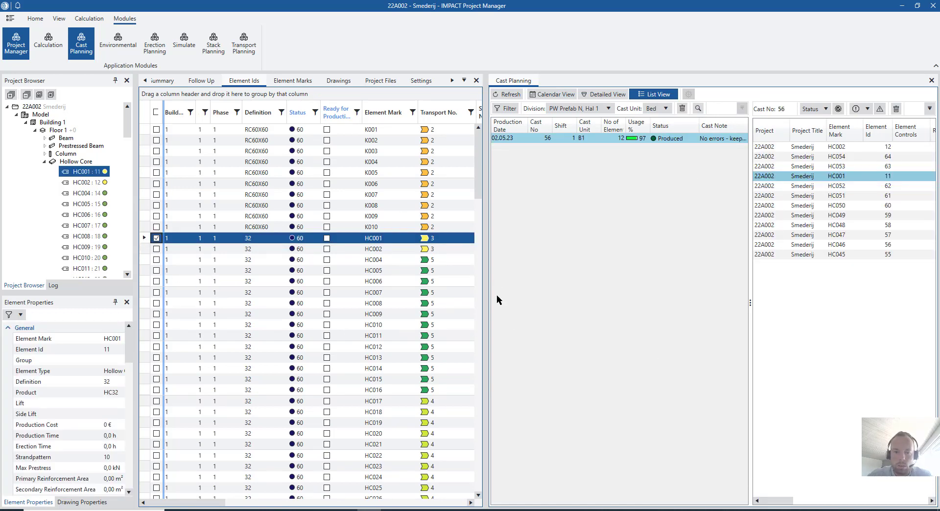
left_click_drag(488, 278, 261, 277)
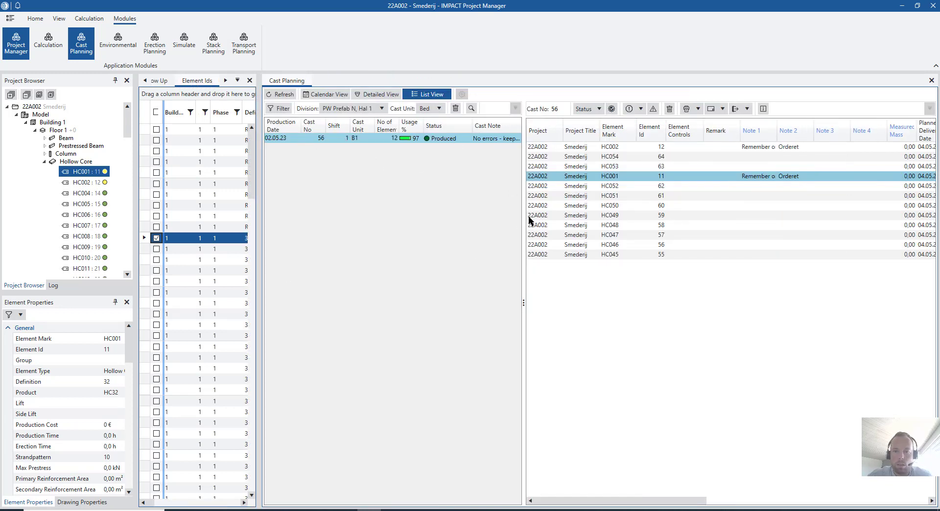
left_click_drag(524, 256, 616, 255)
left_click_drag(521, 125, 597, 127)
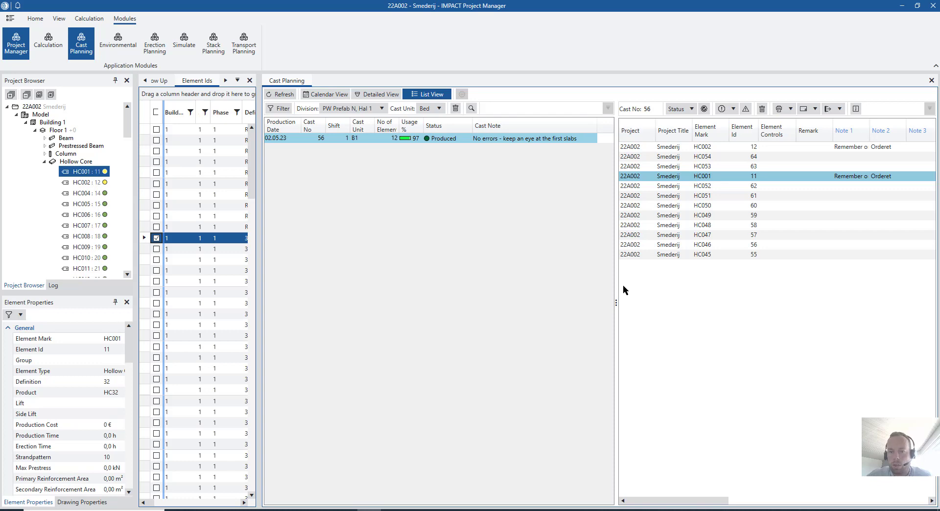
- Widen cast 56's element list and Note 1 column so 'Remember order Hanger' reads fully
left_click_drag(615, 297, 500, 300)
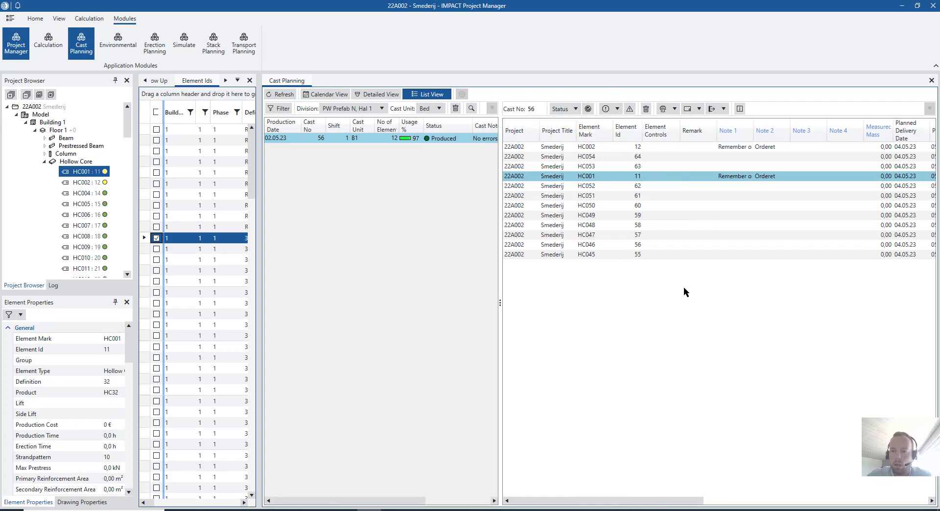
left_click_drag(752, 130, 798, 131)
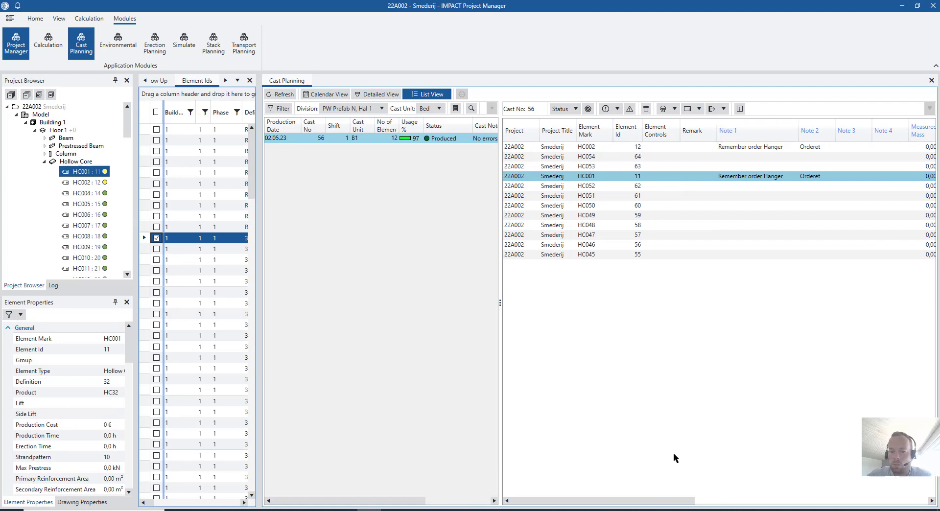
left_click_drag(591, 500, 595, 506)
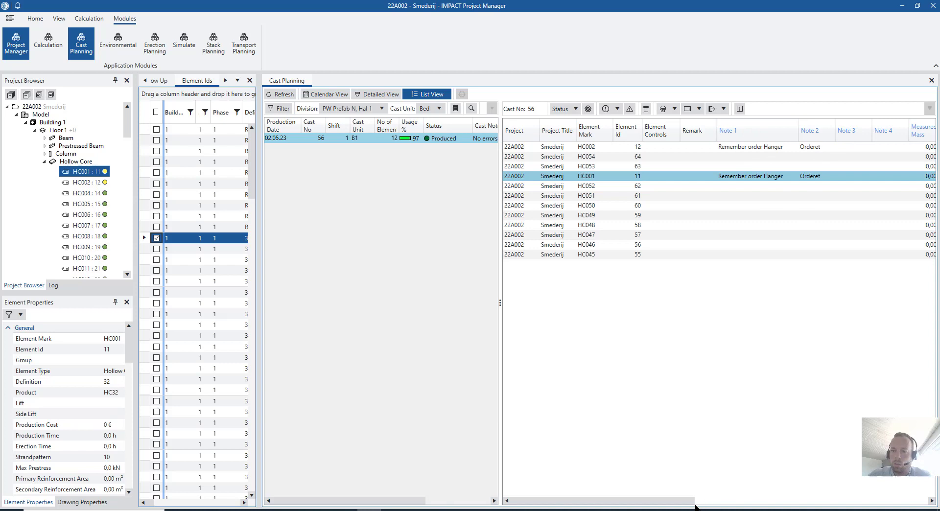
left_click_drag(674, 507, 609, 504)
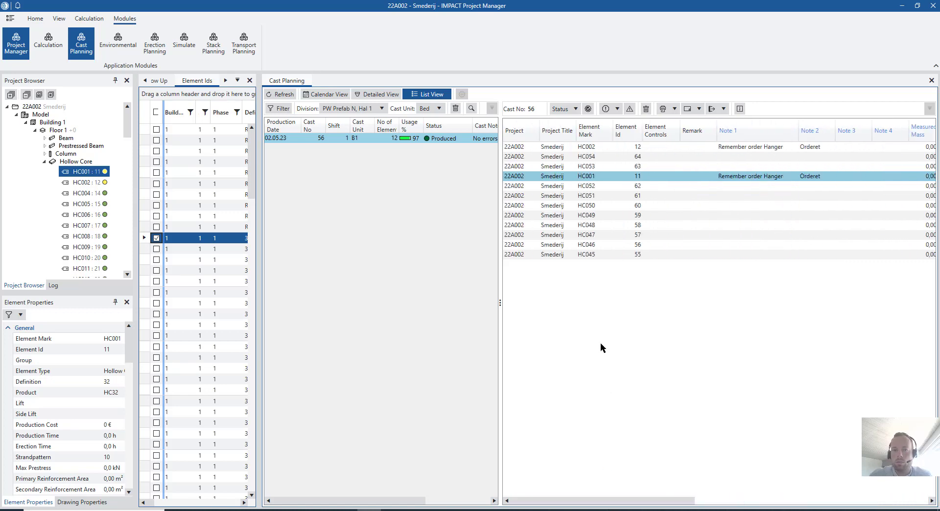